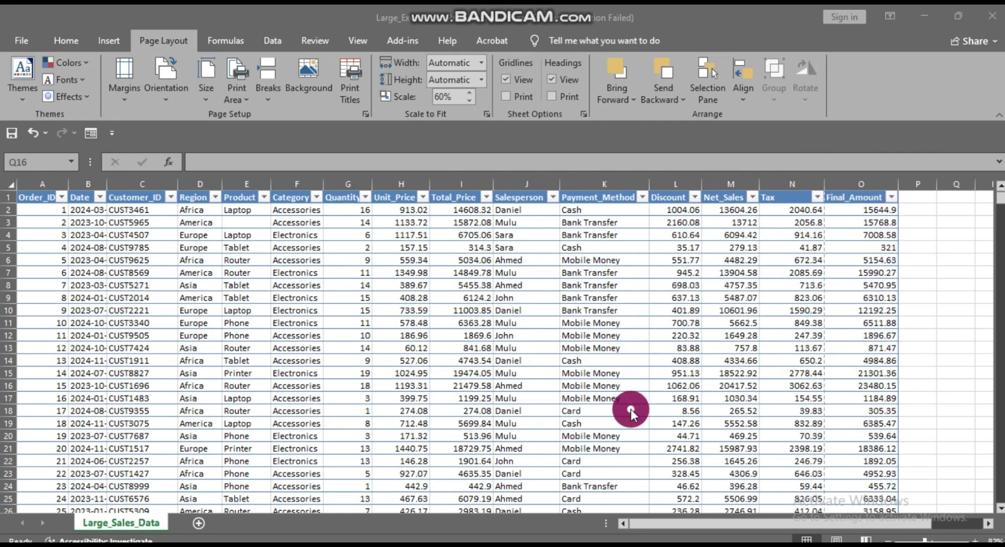
Select the entire sales table, from the Order_ID header through Final_Amount and down to the last data row.
left_click(999, 199)
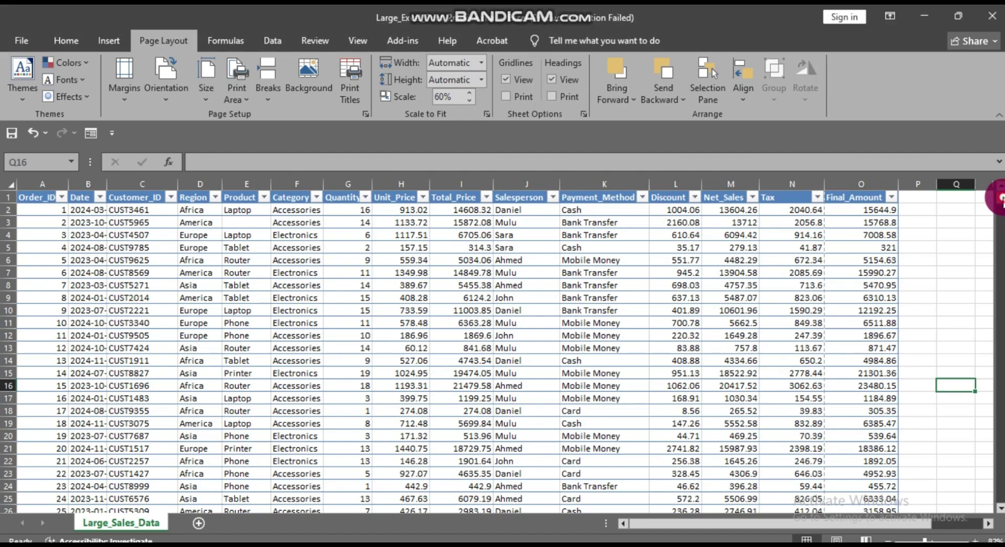
mouse_move(998, 193)
left_mouse_down()
mouse_move(989, 512)
mouse_move(148, 452)
mouse_move(56, 499)
mouse_move(58, 447)
mouse_move(84, 460)
mouse_move(708, 271)
mouse_move(969, 399)
mouse_move(1000, 494)
mouse_move(999, 192)
left_mouse_up()
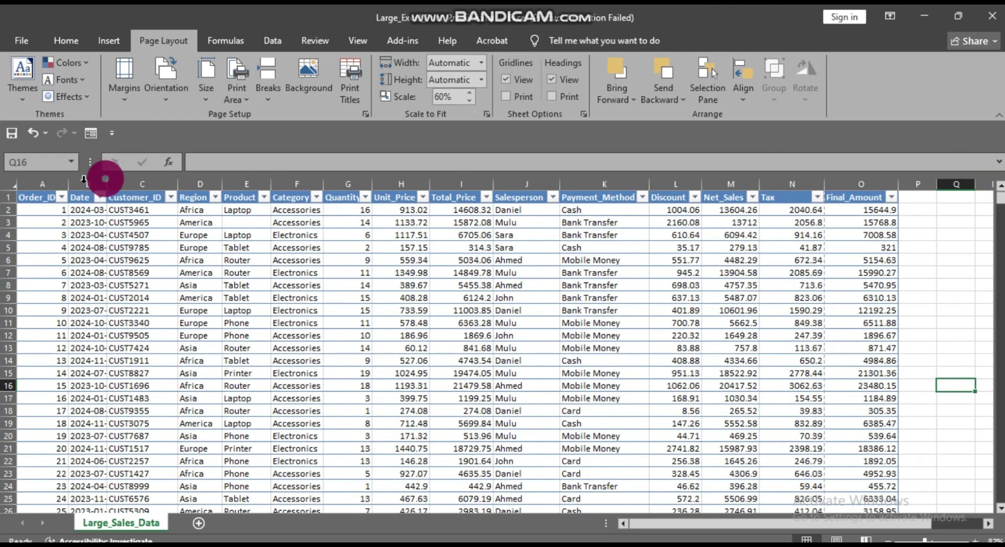
left_click(30, 199)
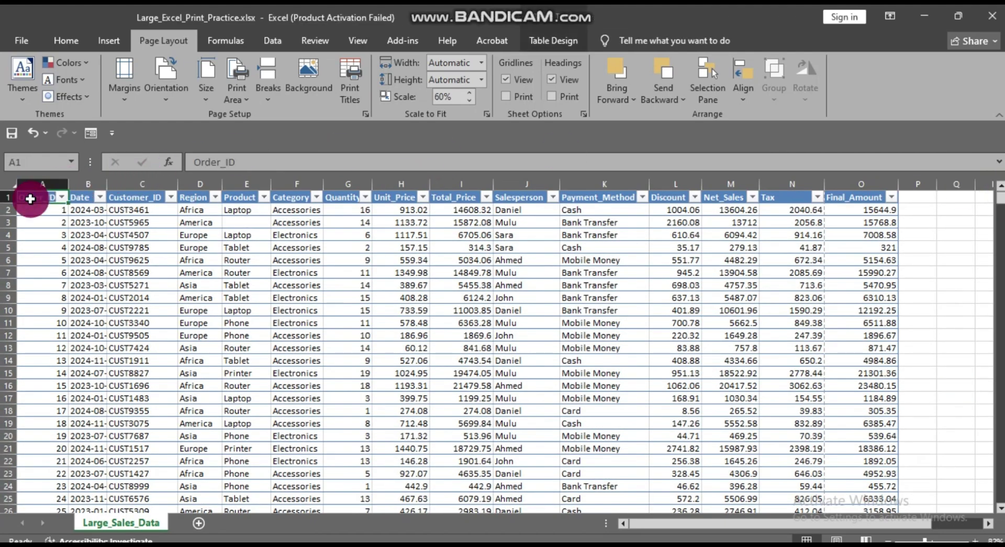
key("ctrl+shift+Right")
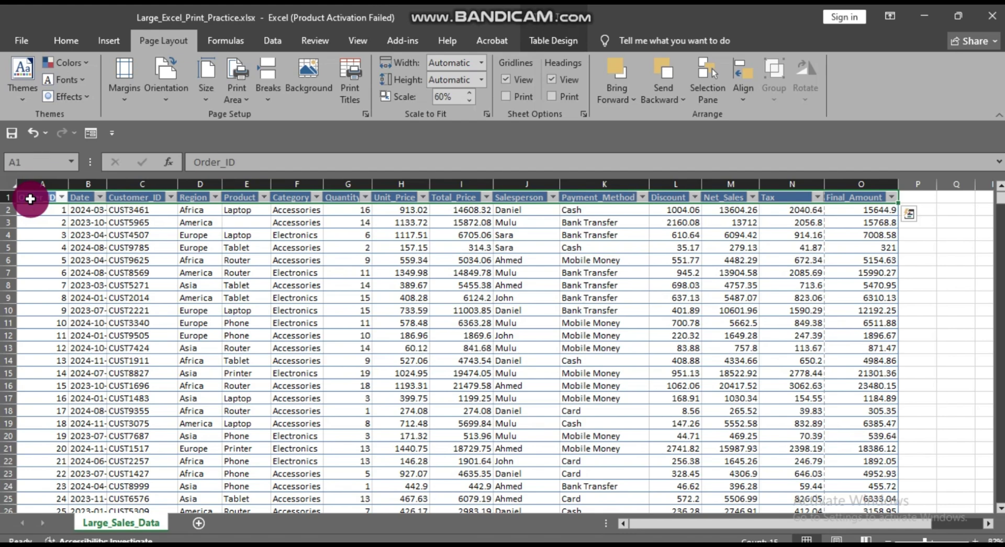
key("ctrl+shift+Down")
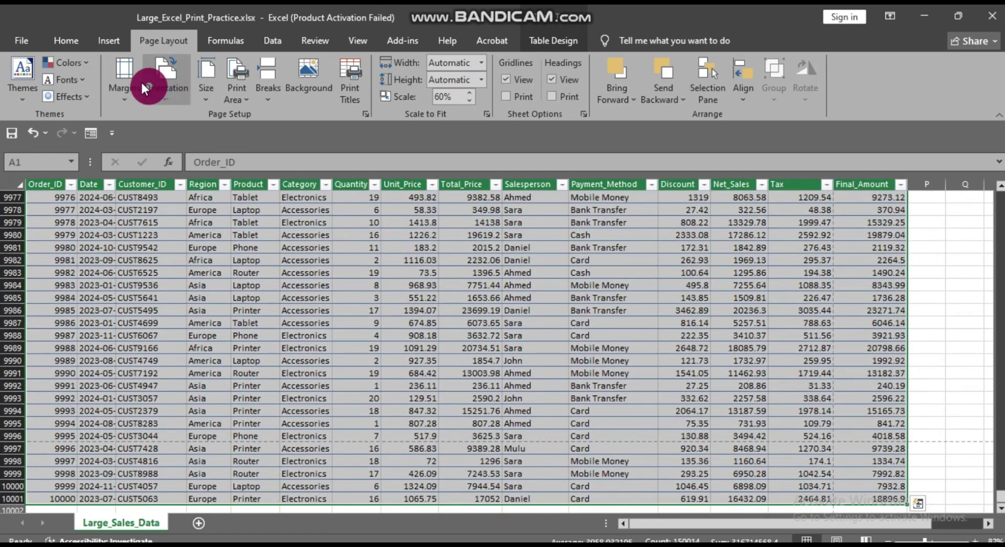
Set the page orientation to Portrait and look through the available paper sizes.
left_click(167, 90)
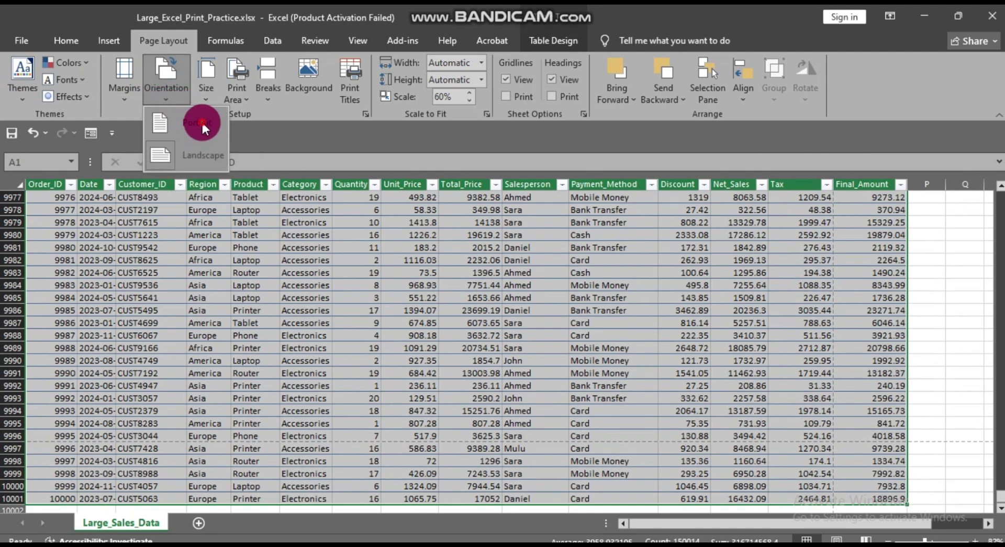
left_click(202, 122)
left_click(165, 94)
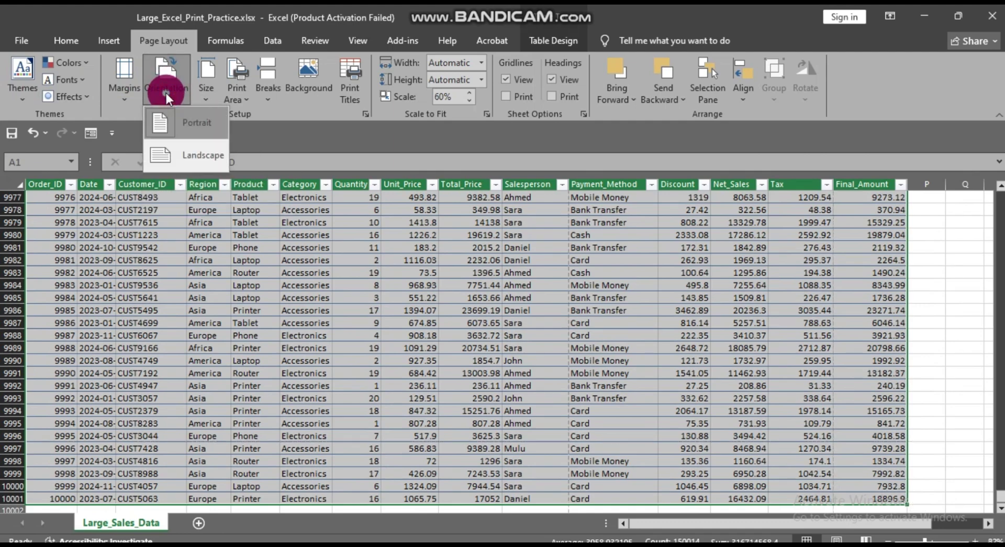
left_click(208, 90)
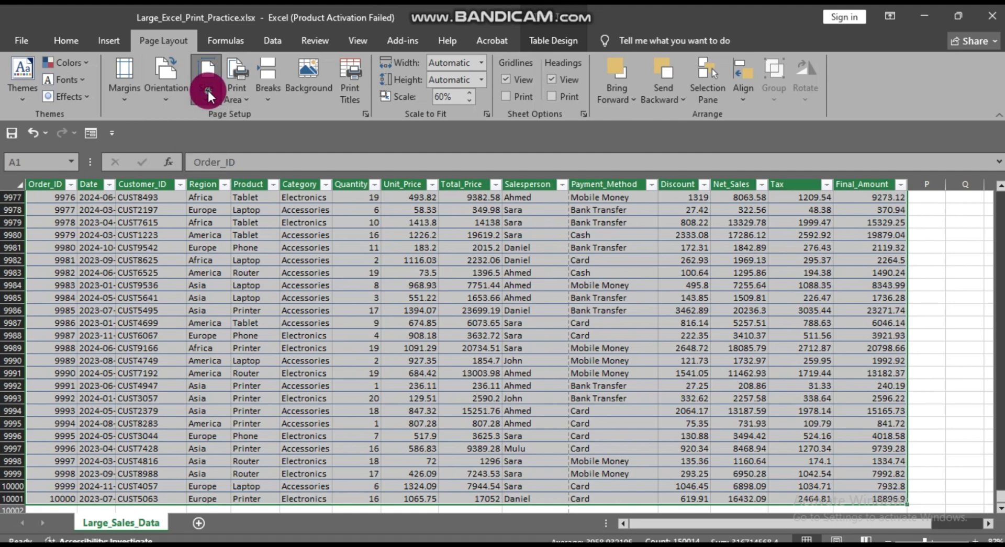
left_click(209, 90)
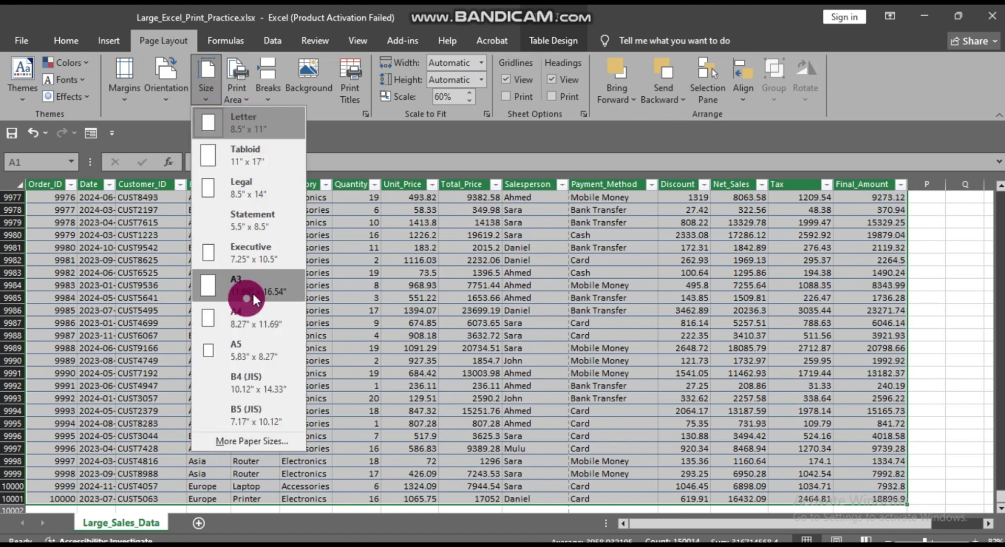
Define the selected sales table as the print area.
left_click(247, 90)
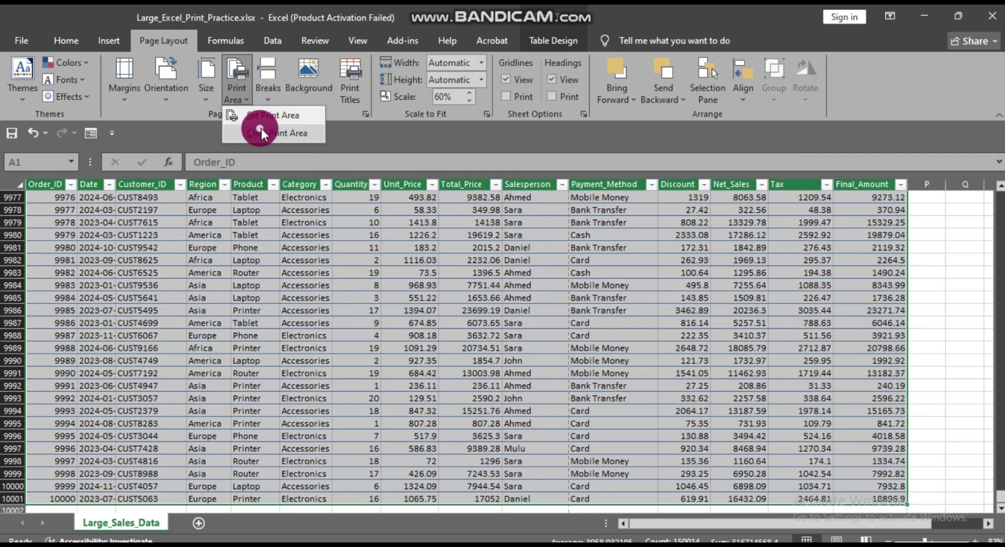
left_click(284, 112)
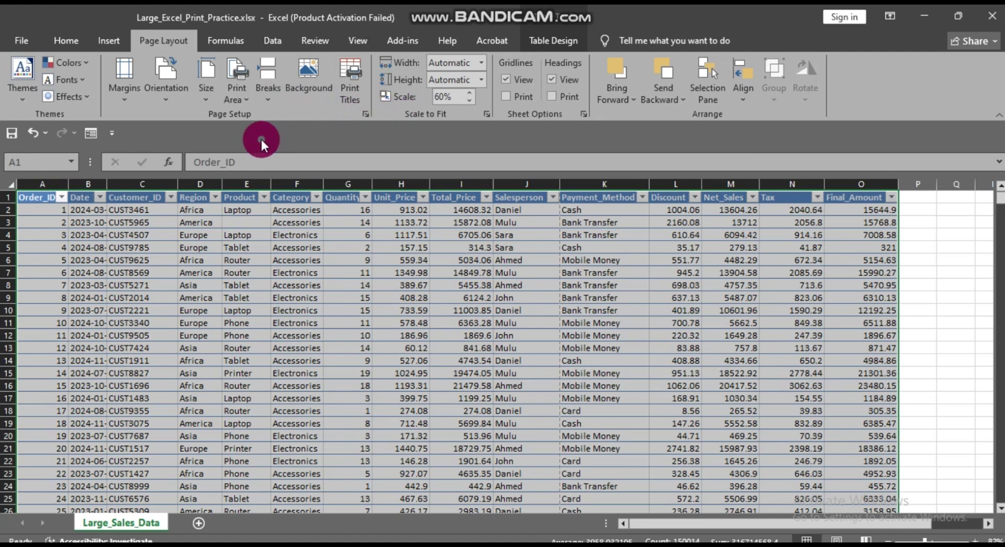
left_click(92, 137)
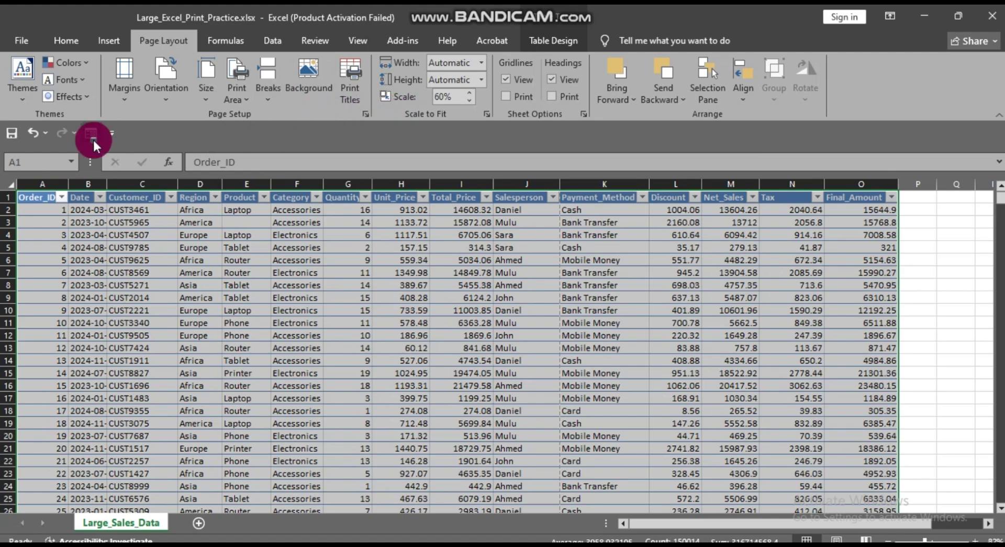
Set the orientation to Landscape in the print preview and check how the columns fit across the first page.
left_click(18, 42)
left_click(42, 344)
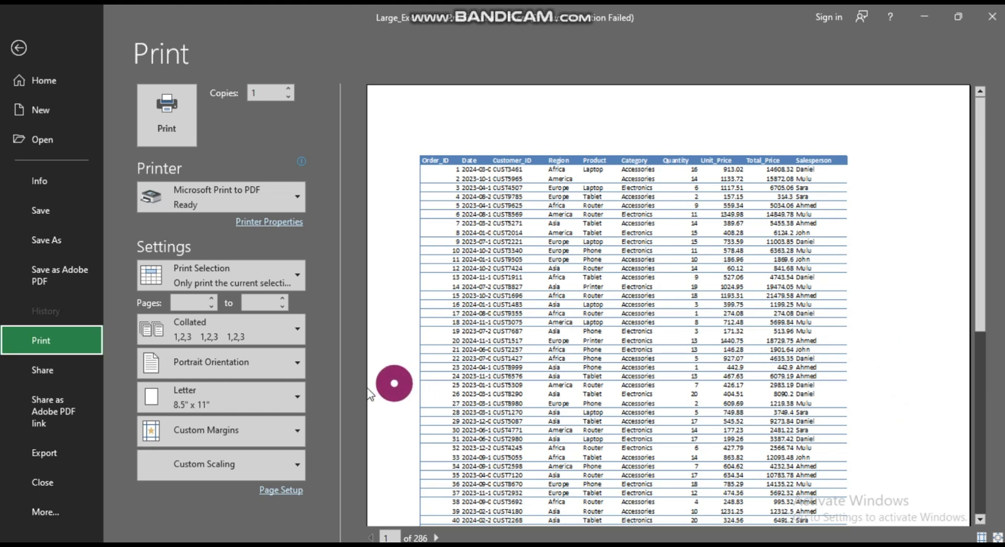
left_click(294, 365)
left_click(294, 366)
left_click(294, 365)
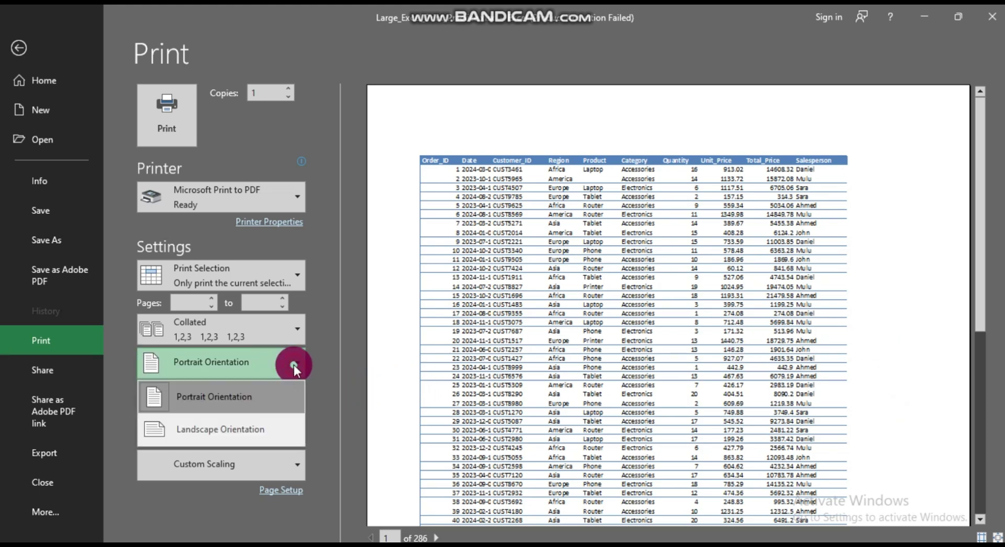
left_click(259, 429)
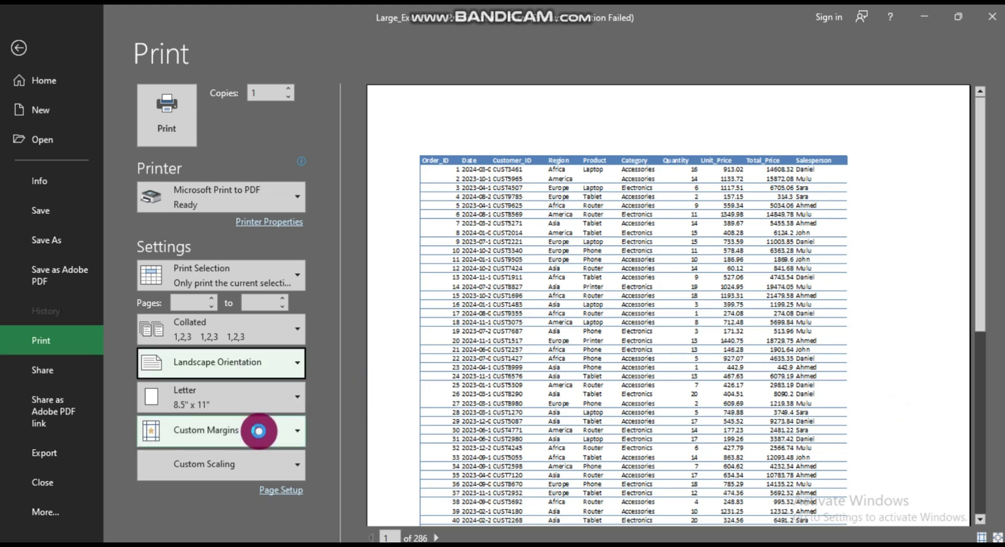
left_click_drag(463, 516, 586, 515)
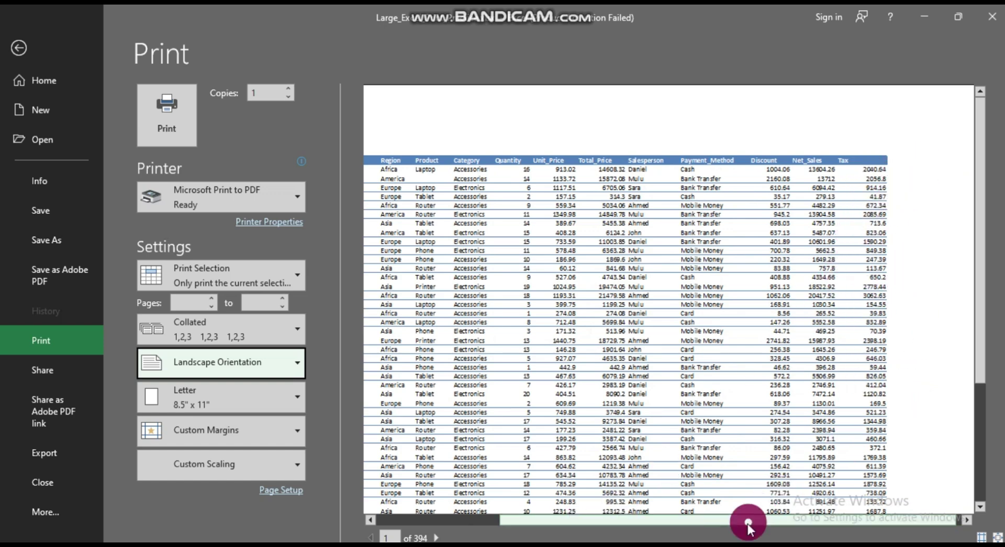
left_click_drag(749, 524, 589, 514)
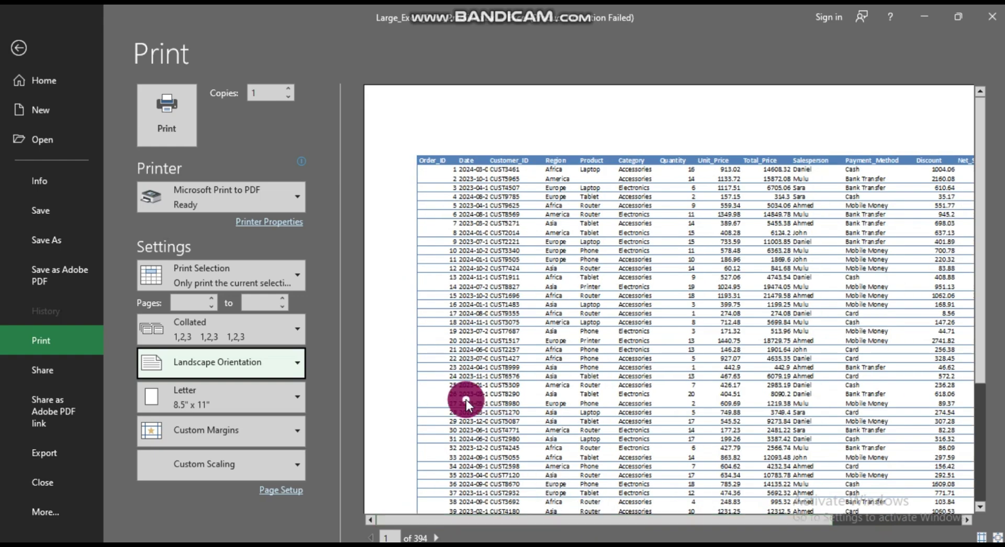
left_click(17, 53)
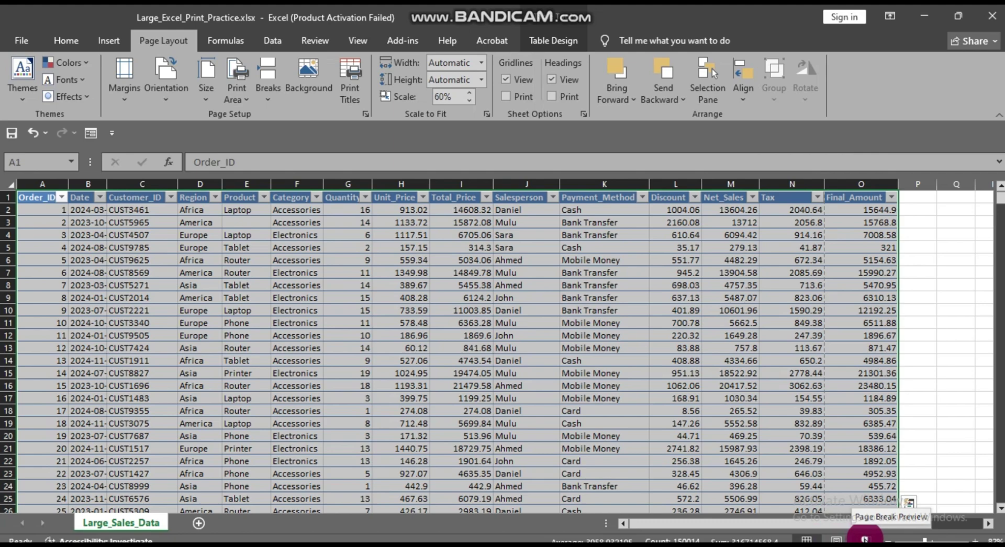
Show the sheet in Page Break Preview and move the vertical page break past the Final_Amount column so every column fits on one page.
left_click(865, 539)
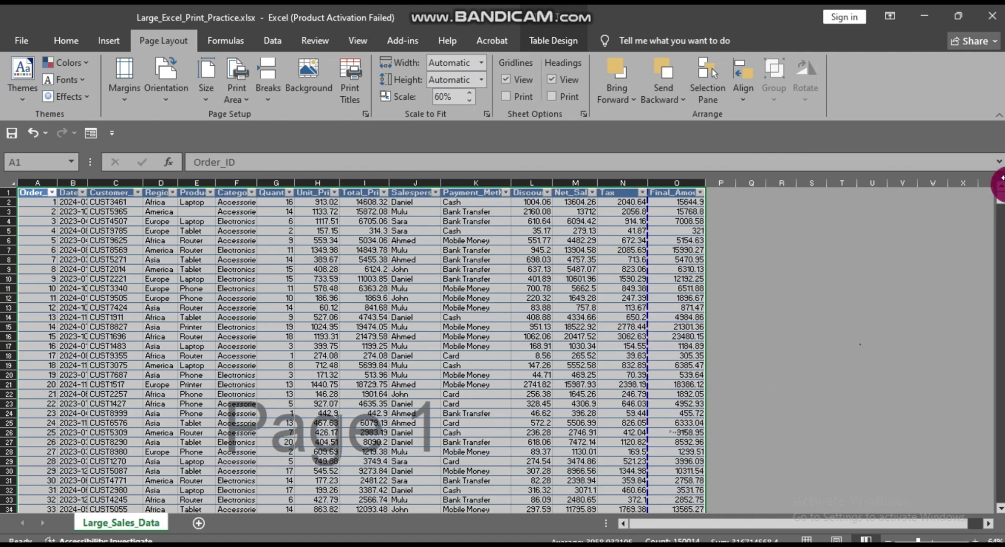
mouse_move(1000, 199)
left_mouse_down()
mouse_move(1000, 234)
mouse_move(998, 188)
left_mouse_up()
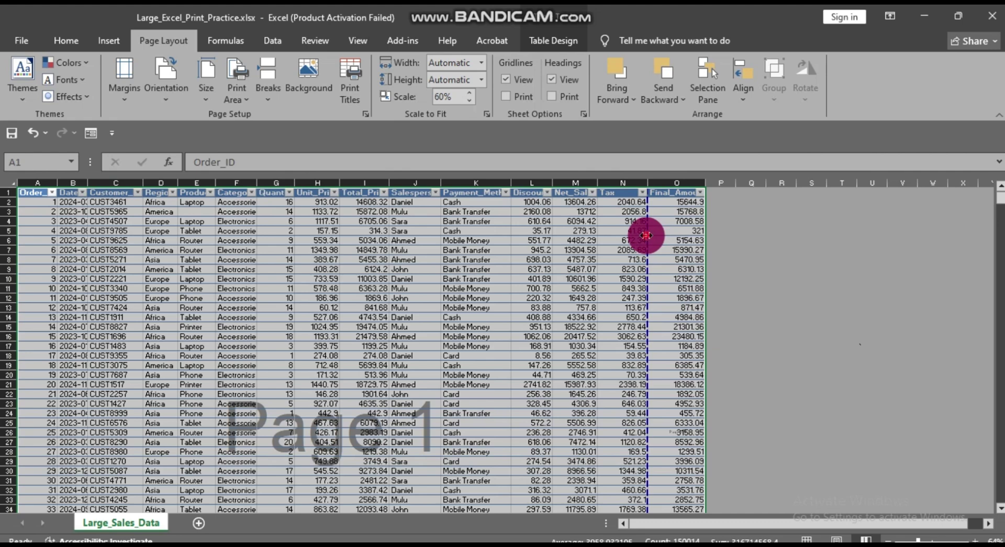
left_click_drag(647, 235, 683, 231)
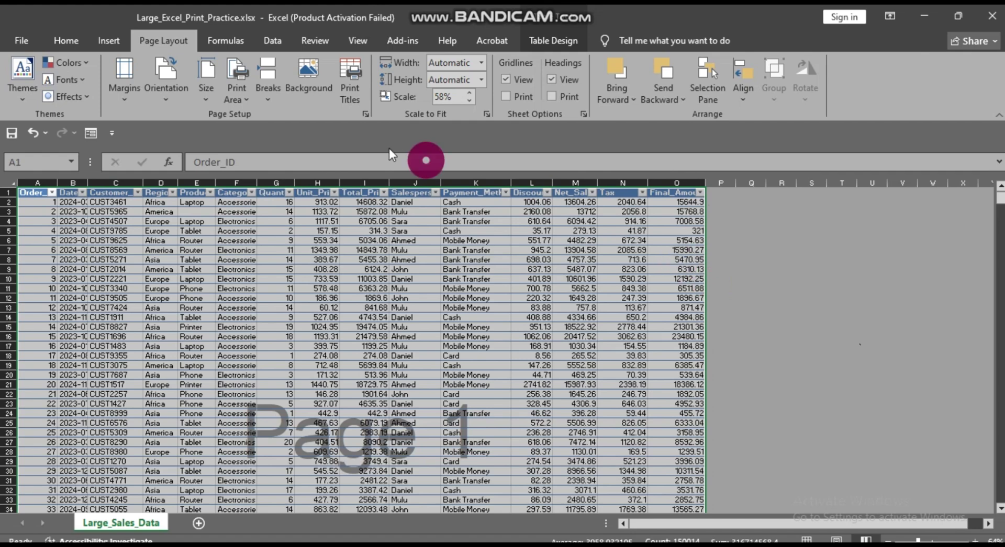
Try Portrait orientation in Page Break Preview to see where the column break falls.
left_click(167, 101)
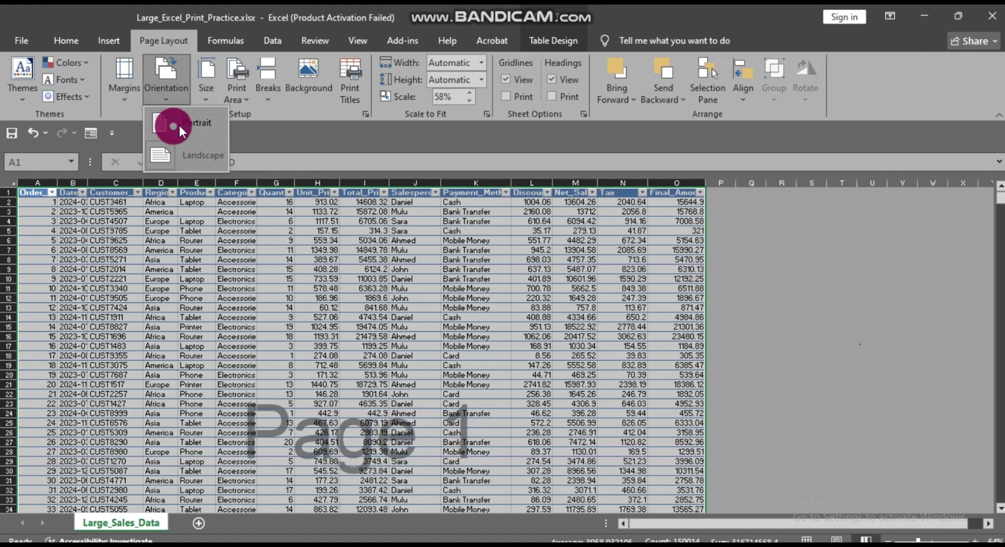
left_click(179, 123)
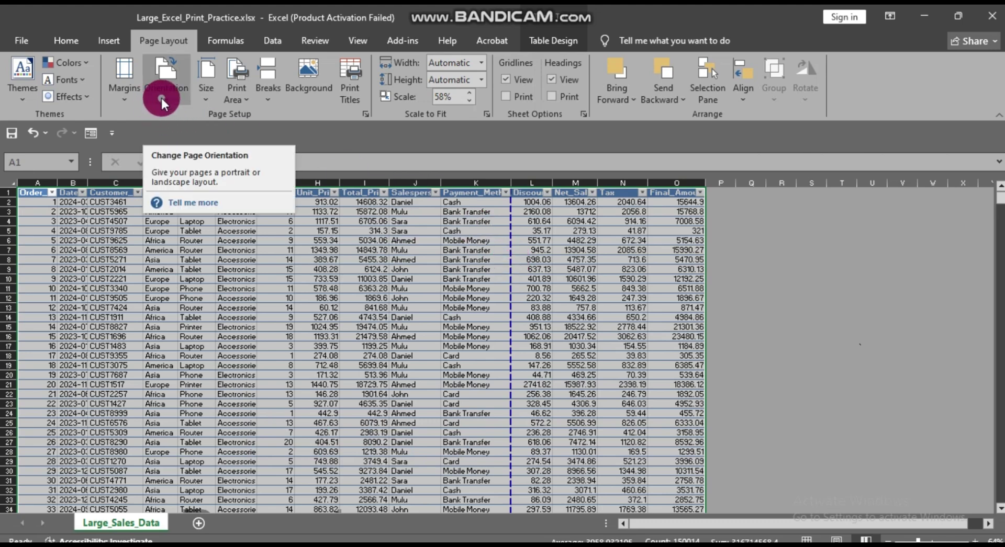
Try enlarging the table's font to 14 pt and reduce it back to 12 pt.
left_click(72, 46)
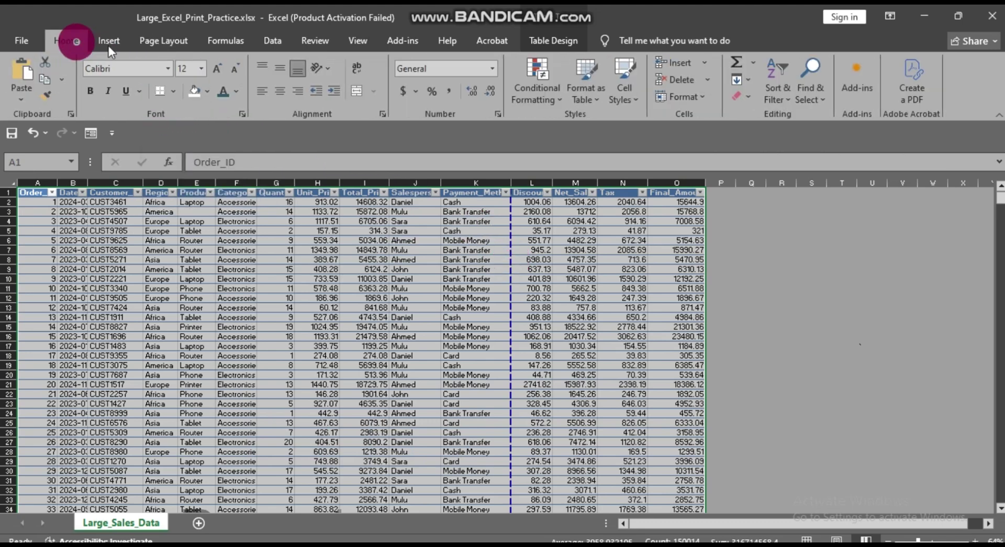
left_click(213, 68)
left_click(214, 69)
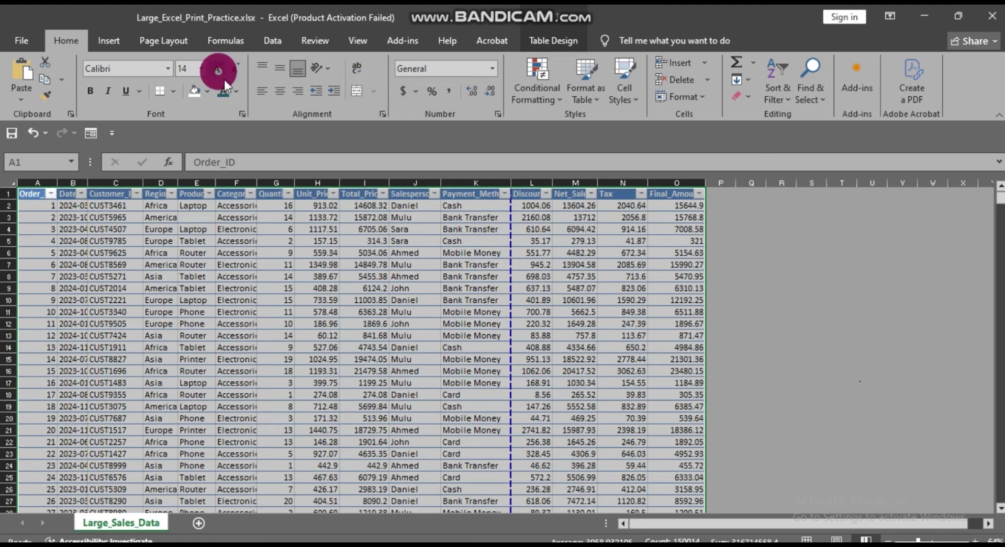
left_click(231, 75)
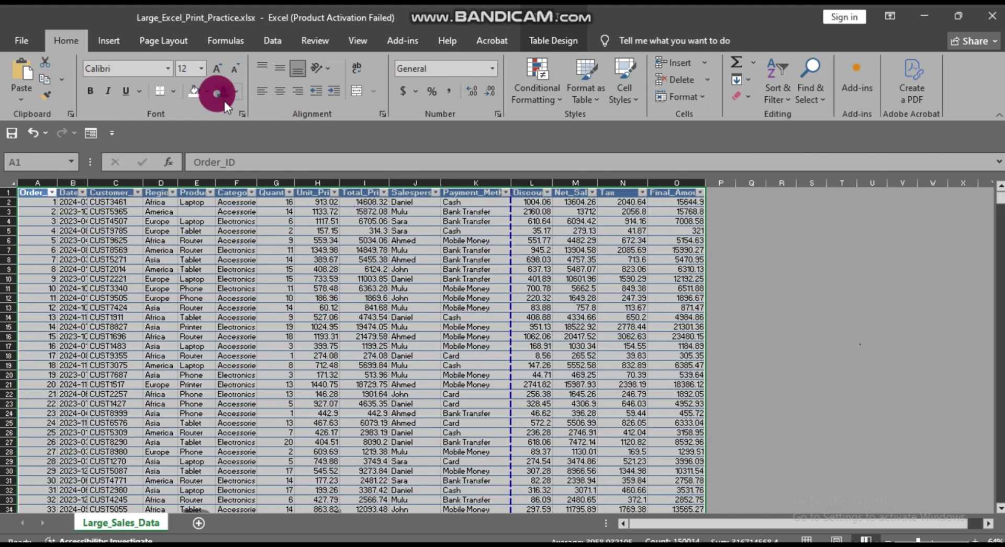
Return the page orientation to Landscape.
left_click(166, 39)
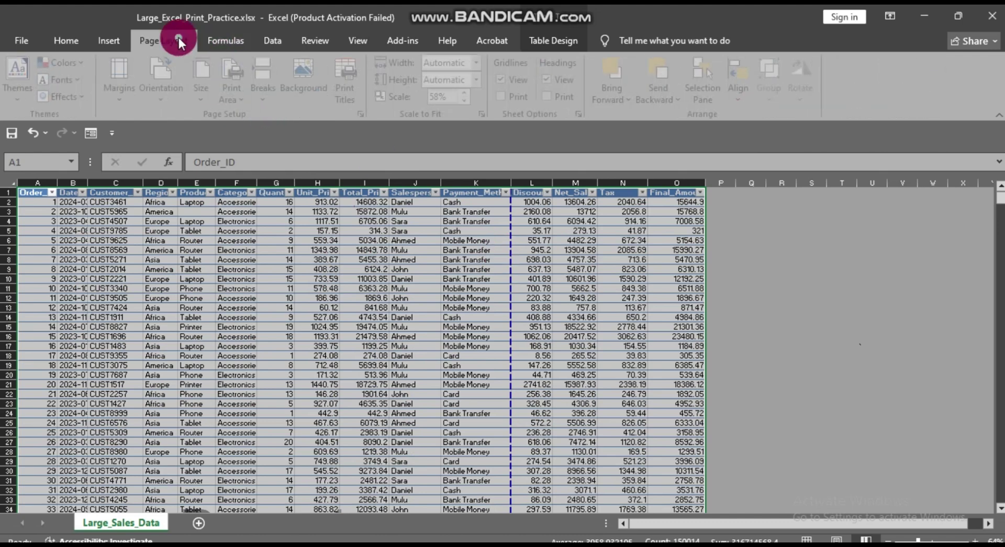
left_click(166, 85)
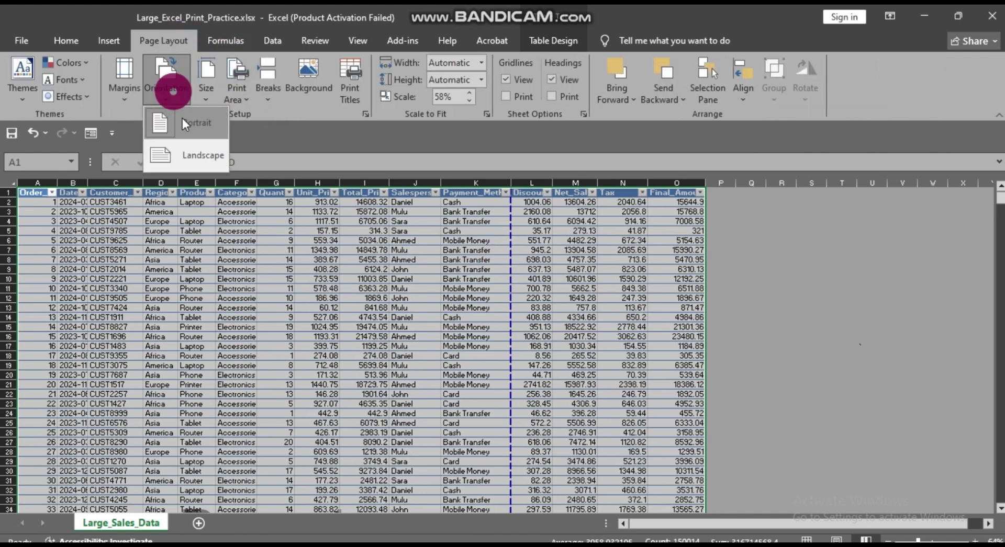
left_click(193, 158)
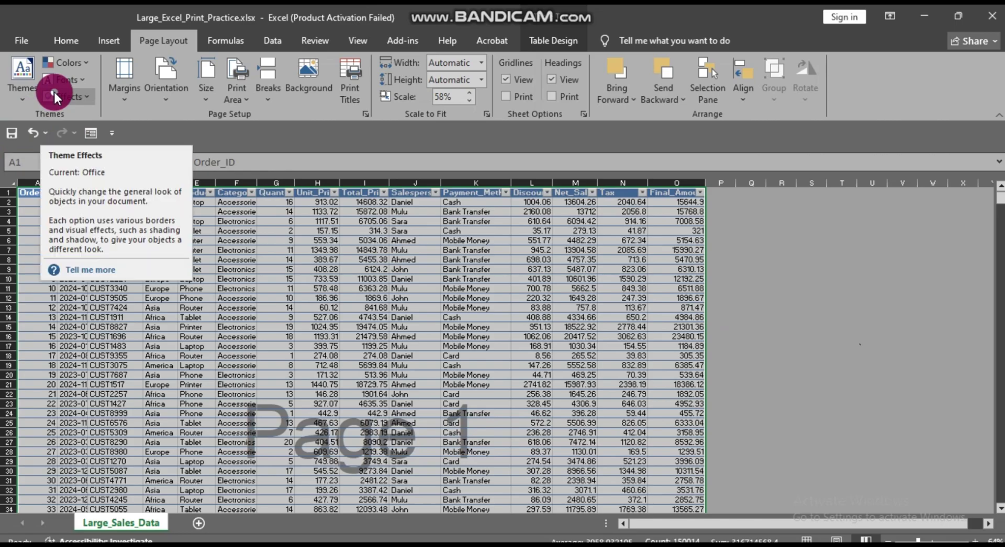
Check the page in print preview, print it to a PDF named "excel tutorial" in Documents, and cancel the running print job.
key("ctrl+p")
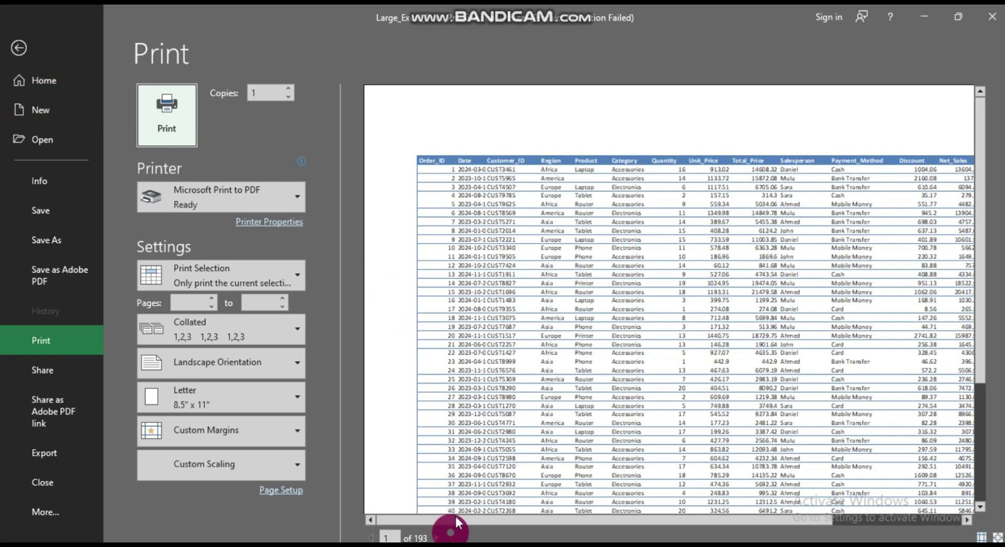
left_click_drag(456, 516, 623, 520)
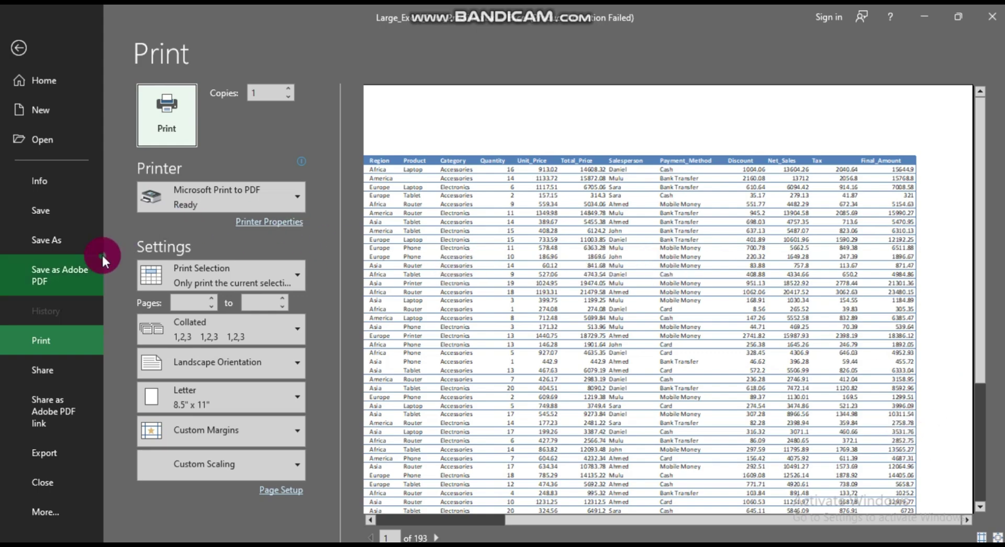
left_click(165, 114)
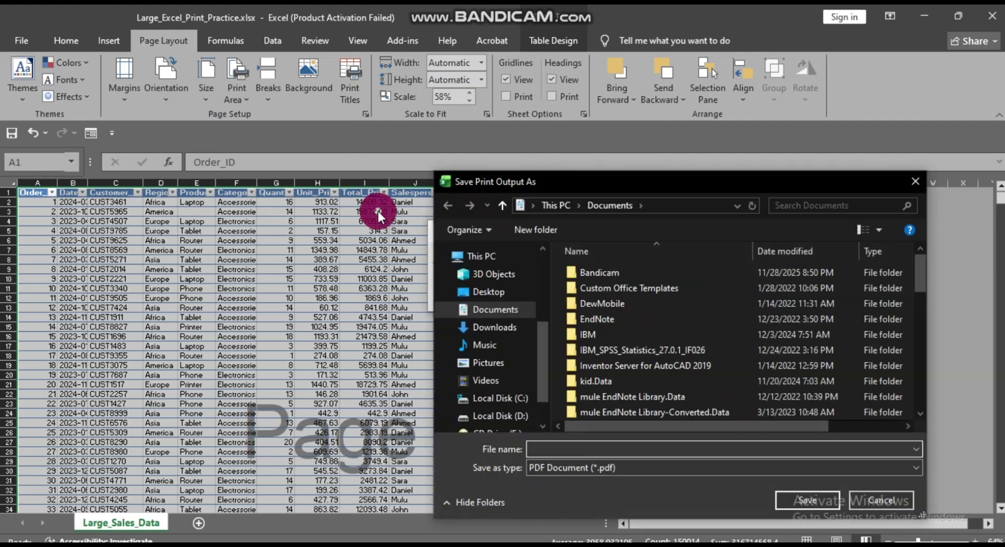
type("excel tutorial")
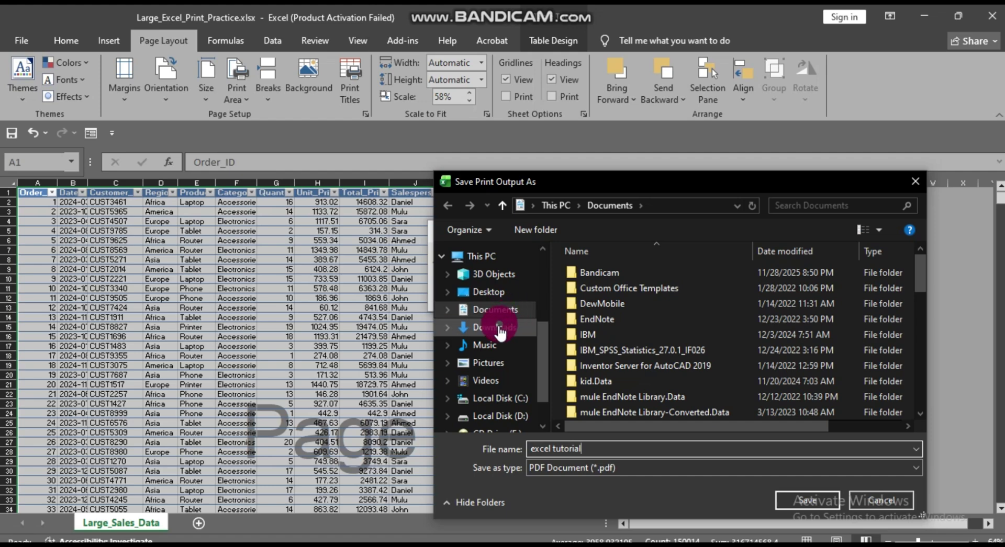
left_click(796, 504)
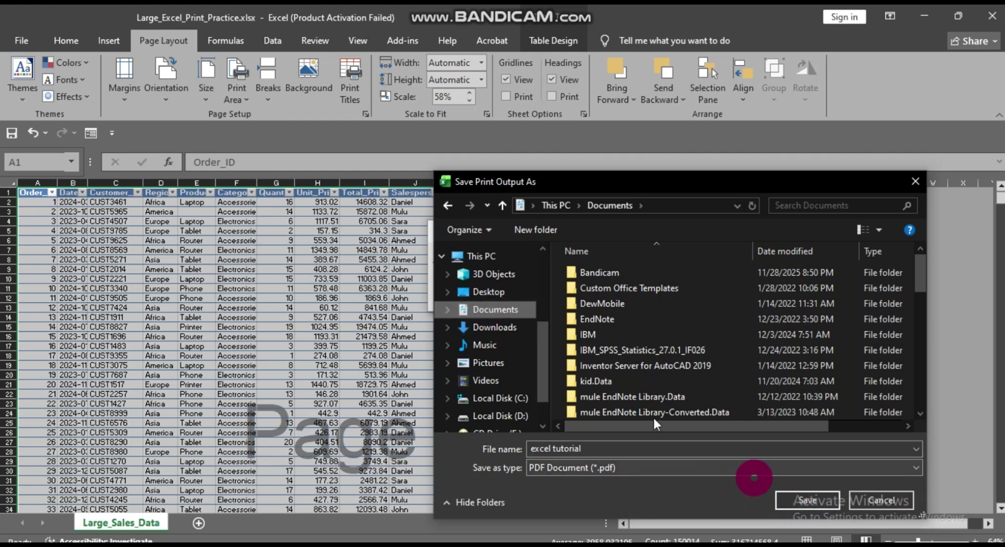
left_click(568, 409)
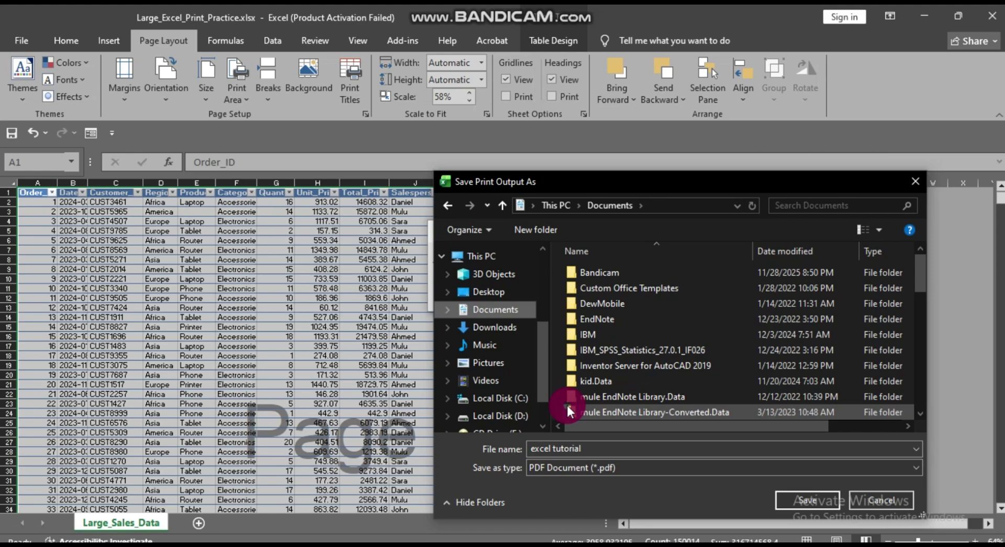
left_click(793, 492)
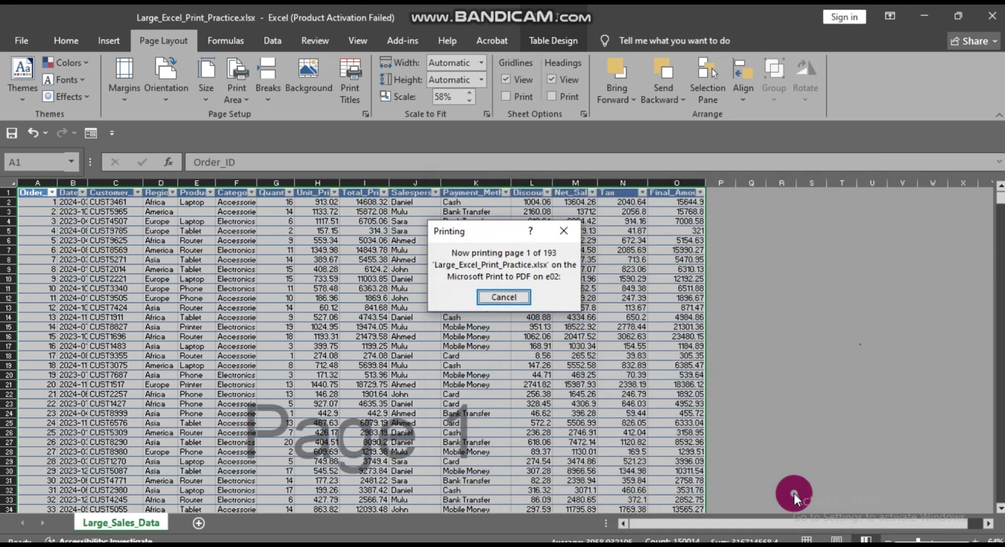
left_click(507, 296)
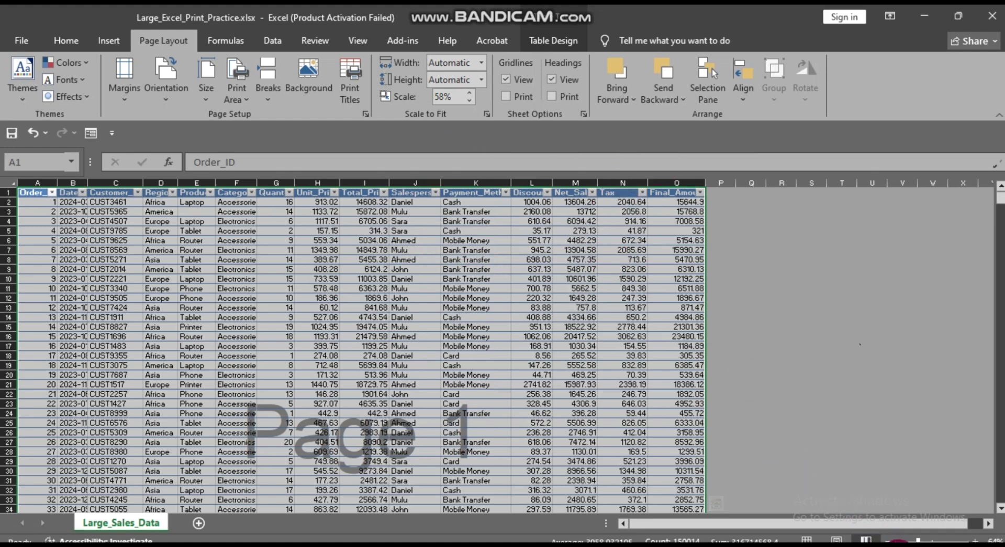
Compare the sheet in Page Layout and Normal views, and return to Page Break Preview.
left_click(808, 539)
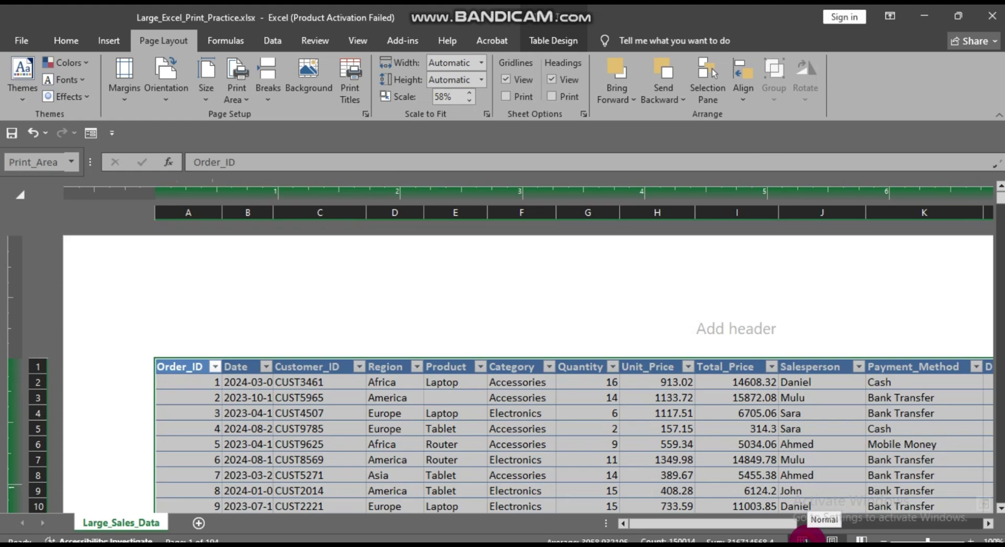
left_click(806, 539)
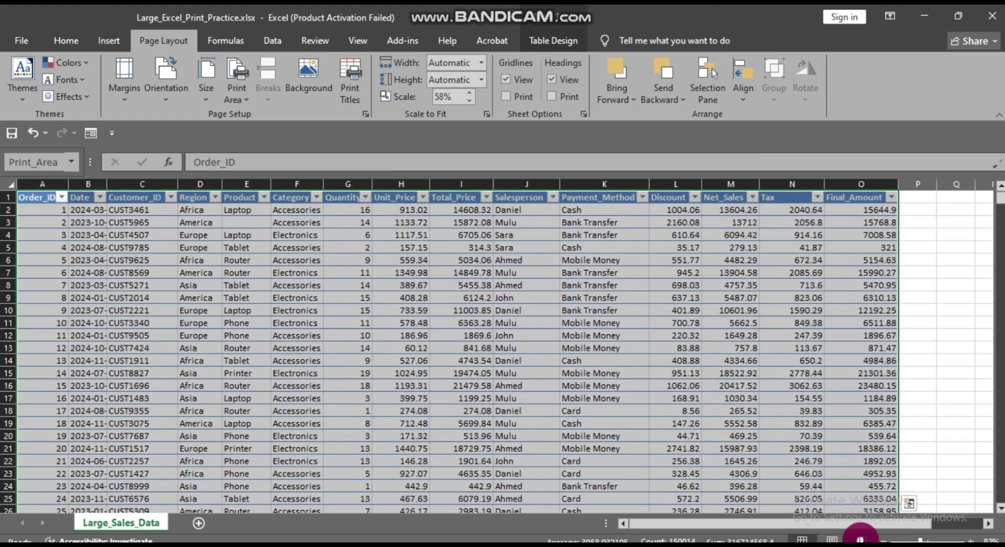
left_click(861, 539)
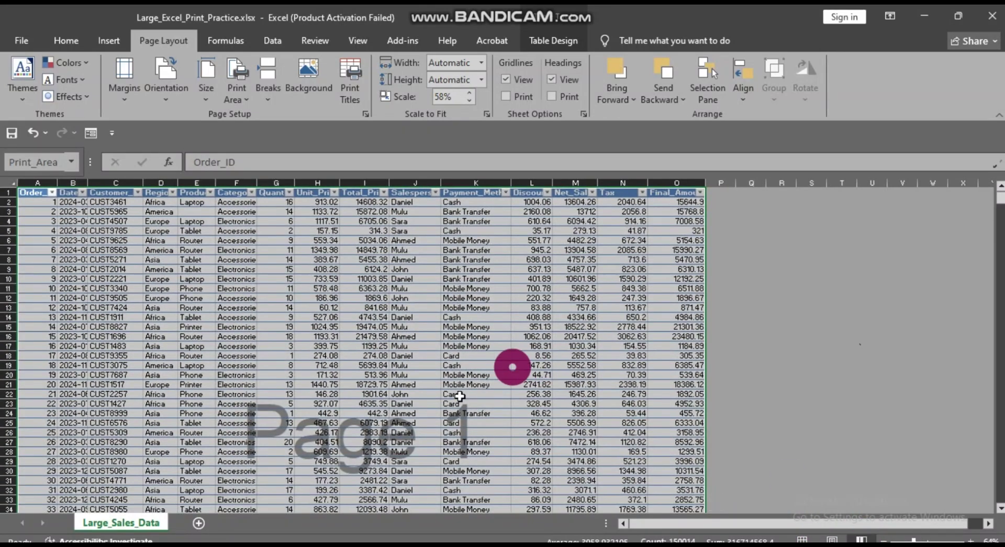